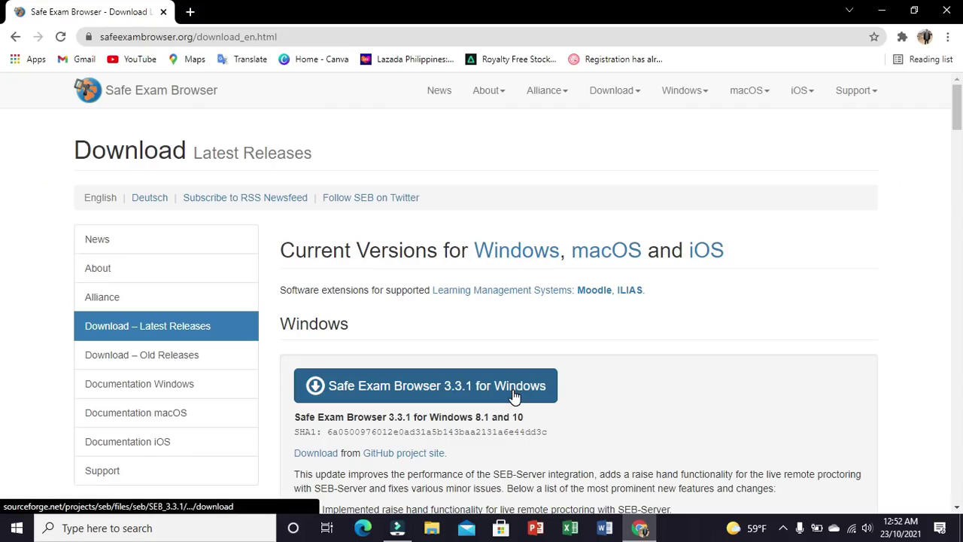
# Step: Download the Safe Exam Browser 3.3.1 for Windows installer from the SEB download page
pyautogui.click(512, 393)
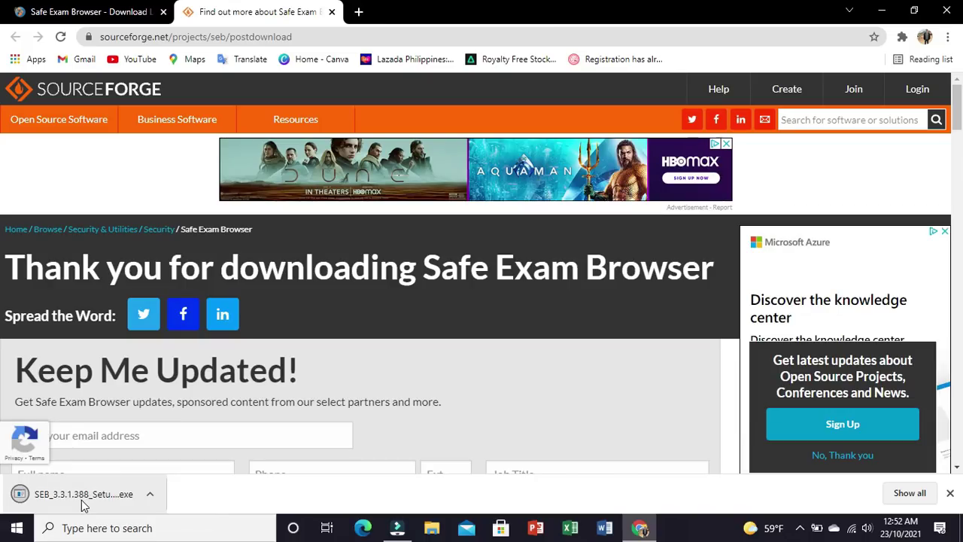
# Step: Run the downloaded SEB_3.3.1.388 installer and install Safe Exam Browser
pyautogui.click(83, 502)
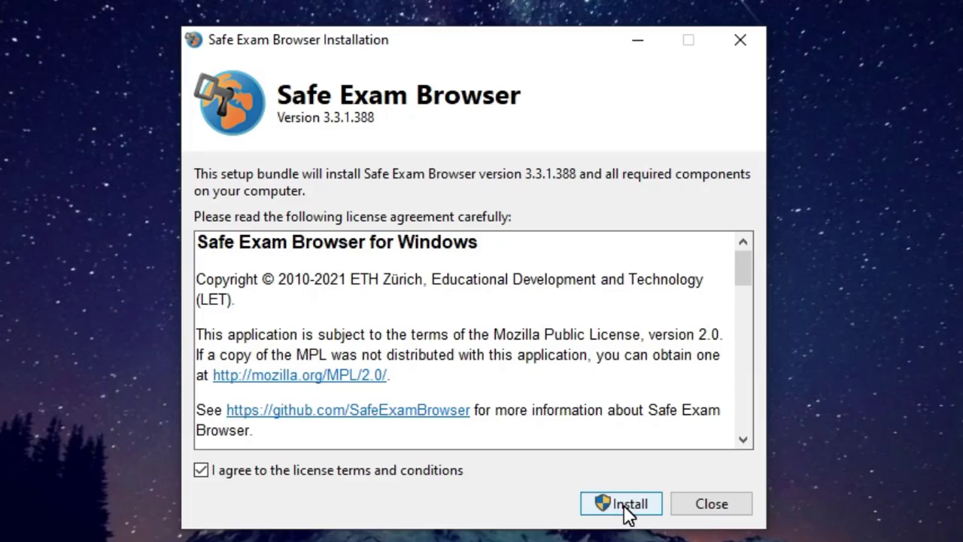
pyautogui.click(626, 510)
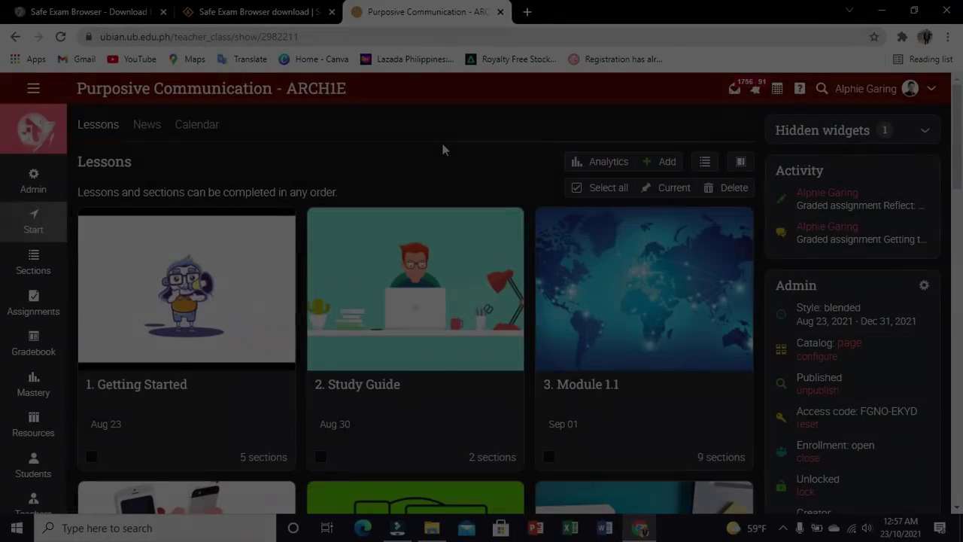
# Step: Open the 'short quiz' assignment from the Short Quiz lesson card in Purposive Communication - ARCH1E
pyautogui.scroll(-5, 442, 147)
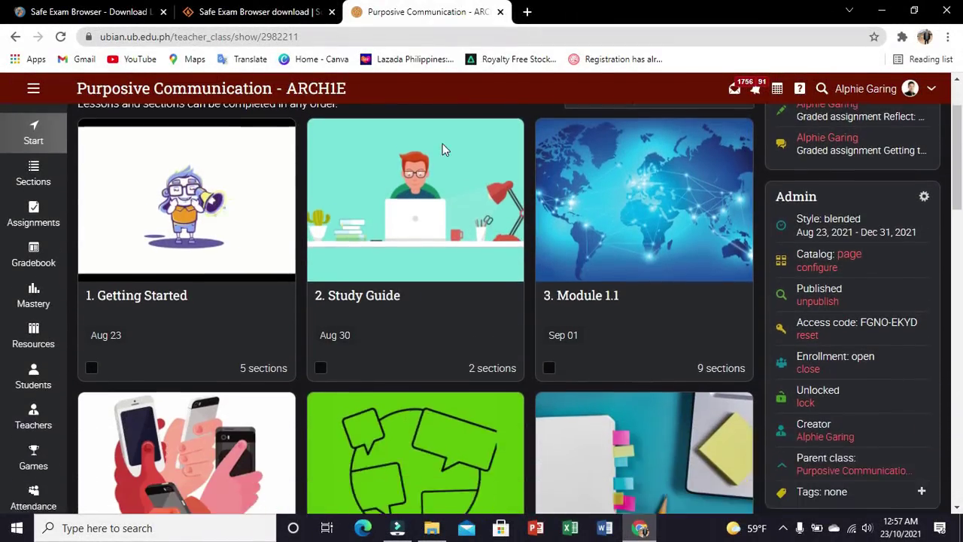
pyautogui.scroll(-2, 443, 144)
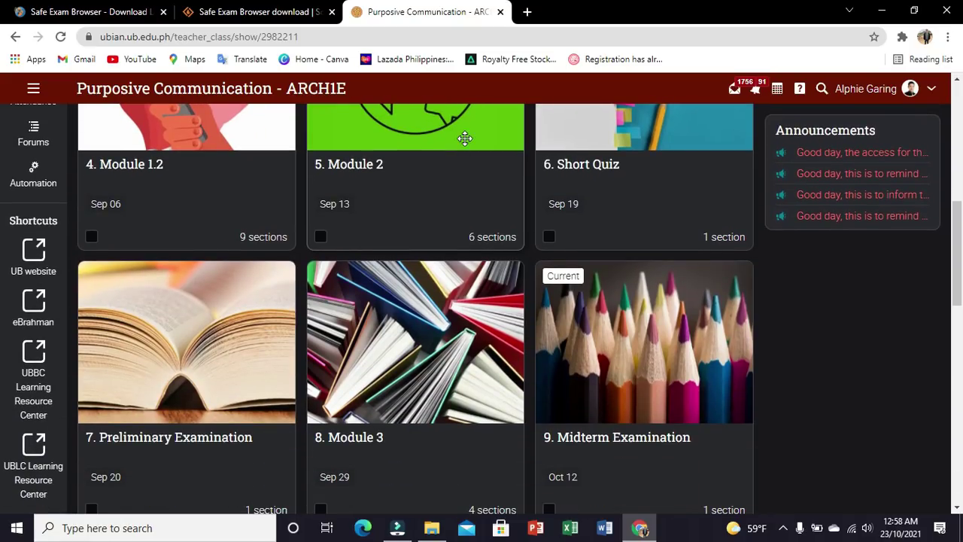
pyautogui.click(570, 163)
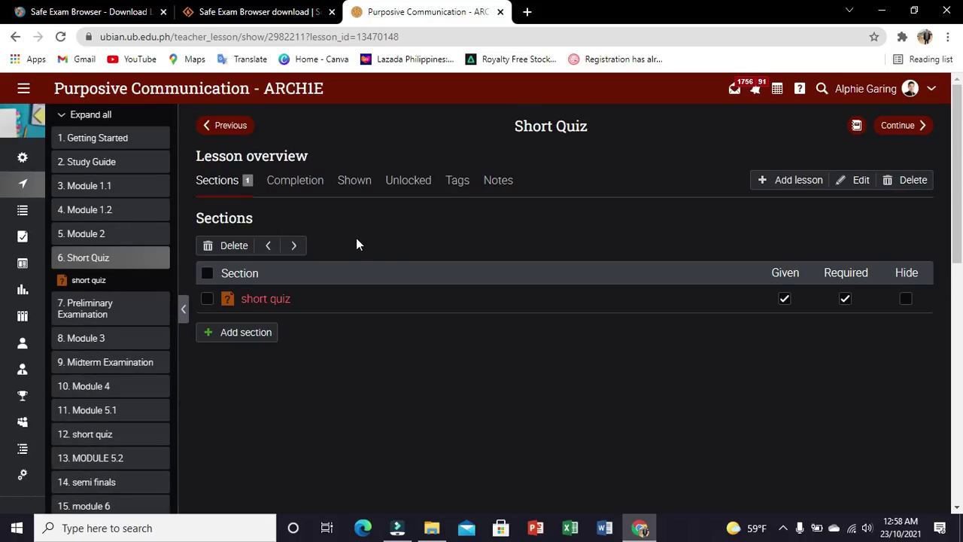
pyautogui.click(275, 300)
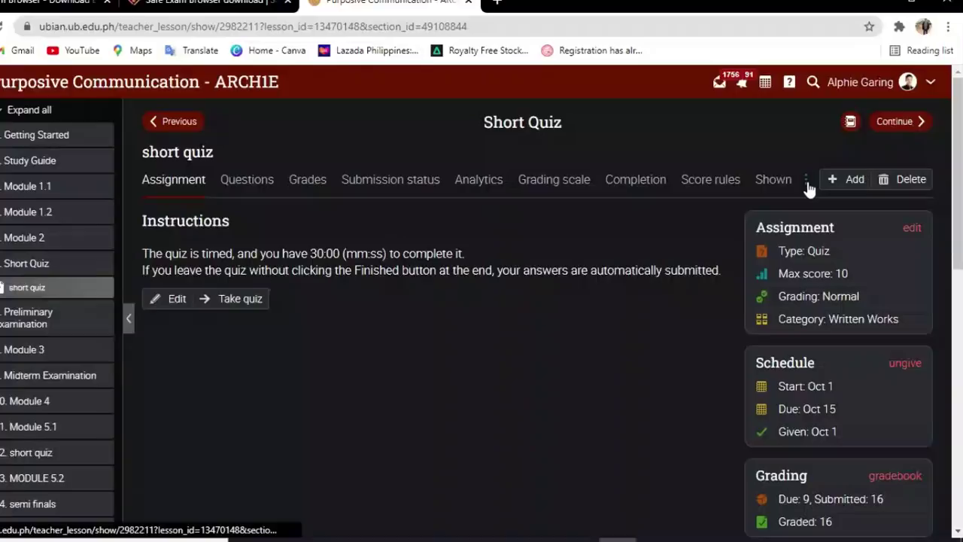
# Step: Tick 'Require Safe Exam Browser' in the short quiz's Proctor settings
pyautogui.click(754, 180)
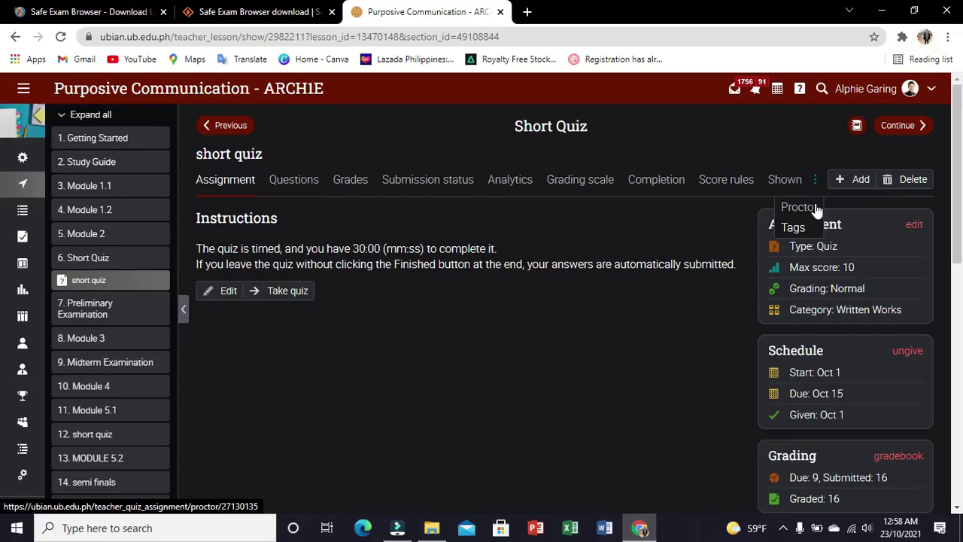
pyautogui.click(814, 205)
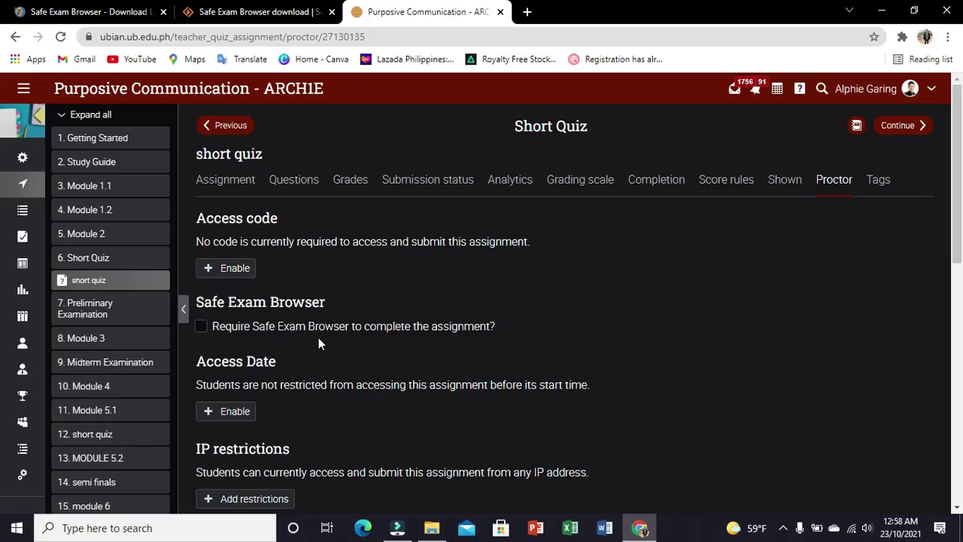
pyautogui.click(201, 326)
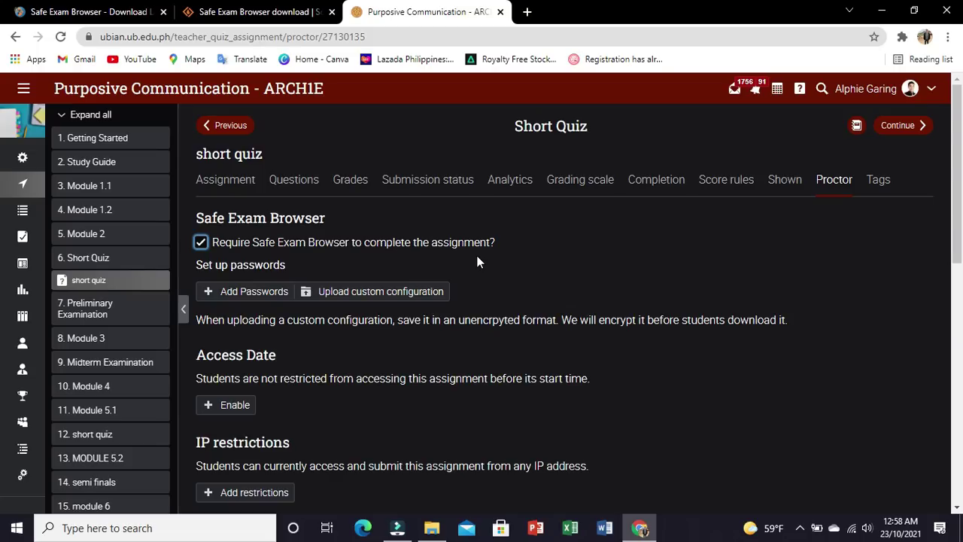
# Step: Enter the student, teacher and quit passwords in the SEB Passwords dialog and save them
pyautogui.click(260, 293)
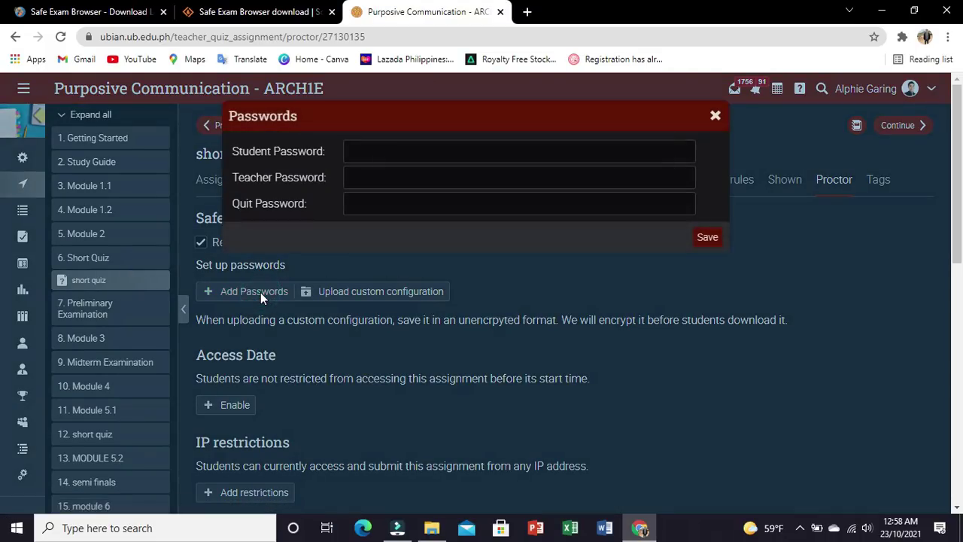
pyautogui.click(400, 156)
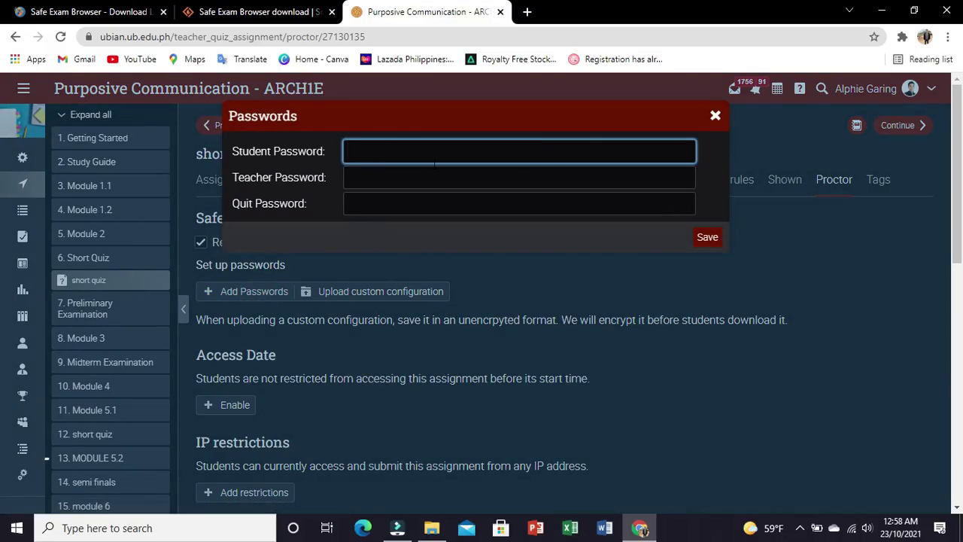
pyautogui.write('pc')
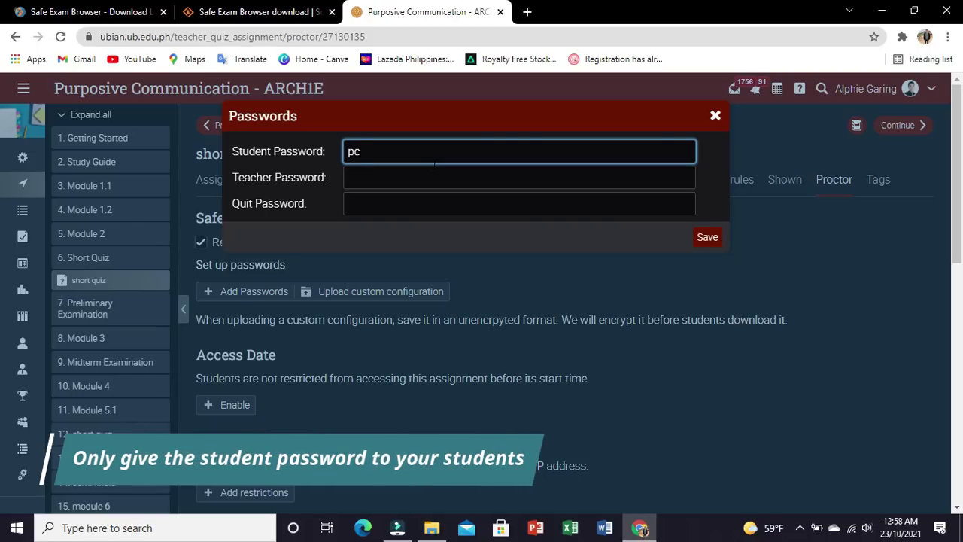
pyautogui.write('arch')
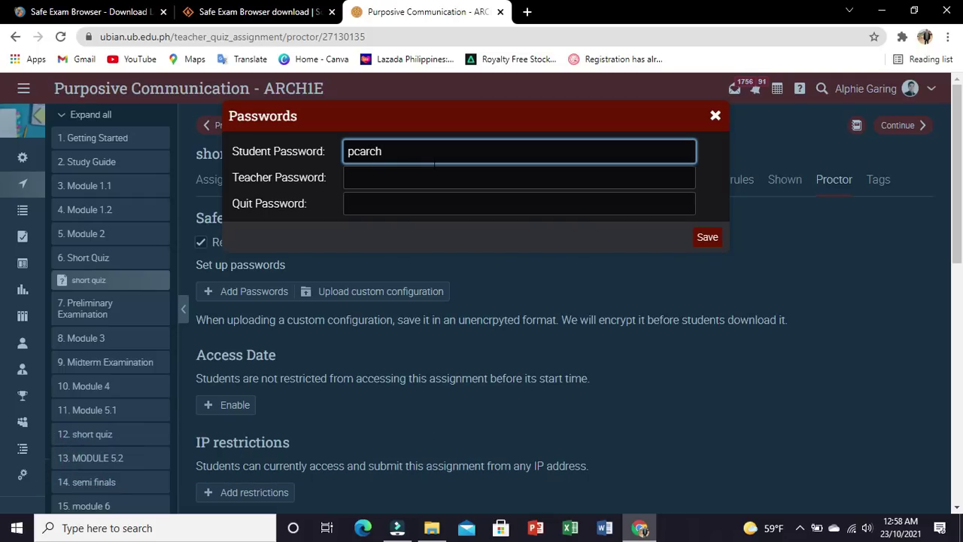
pyautogui.click(437, 176)
pyautogui.write('pc')
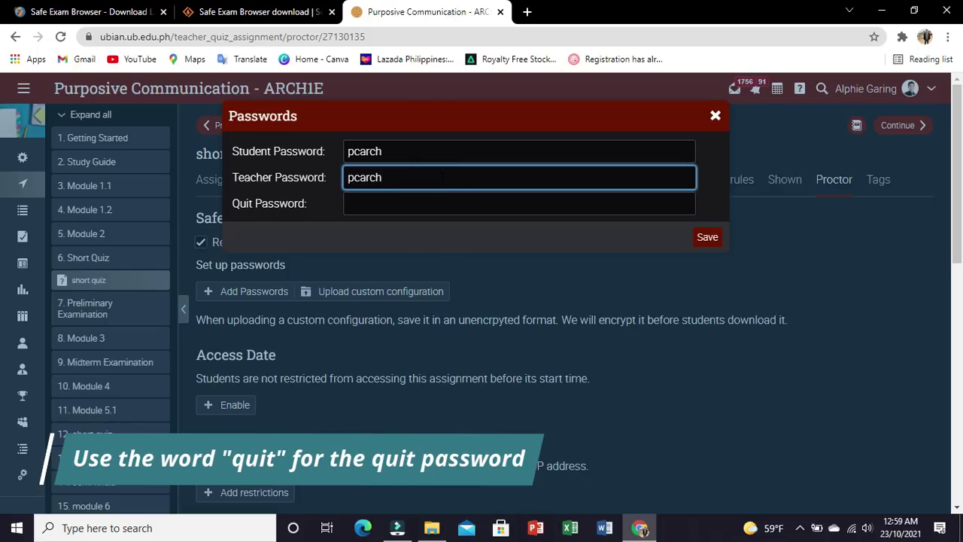
pyautogui.write('arch')
pyautogui.click(439, 213)
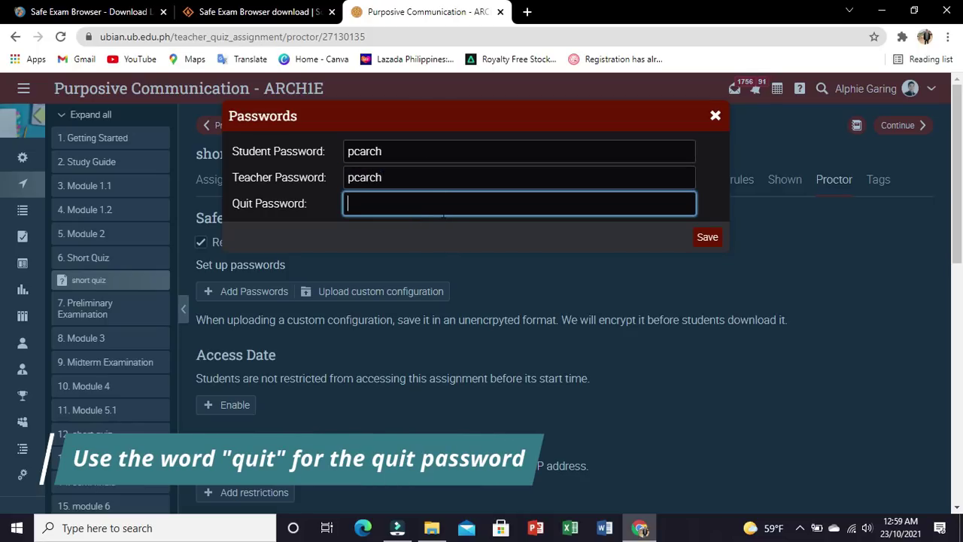
pyautogui.write('quit')
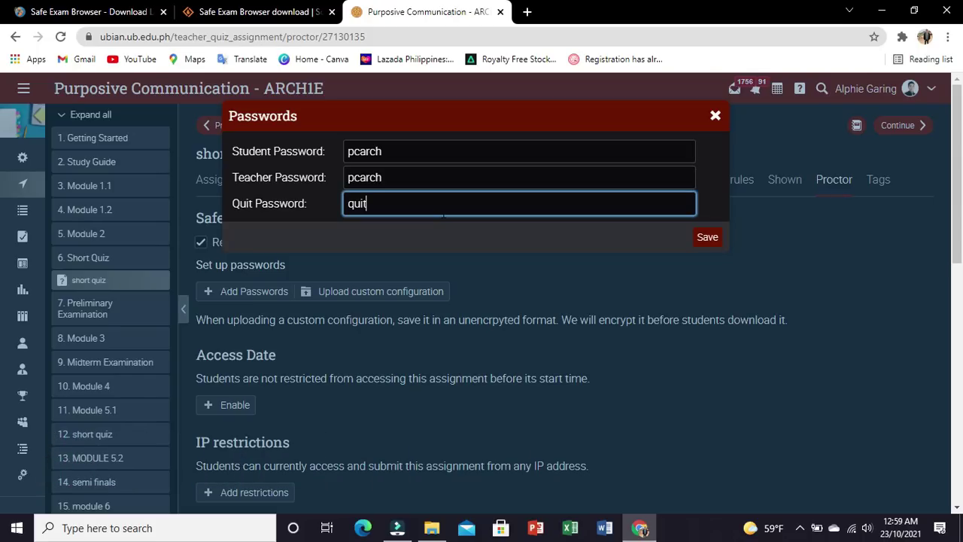
pyautogui.click(708, 239)
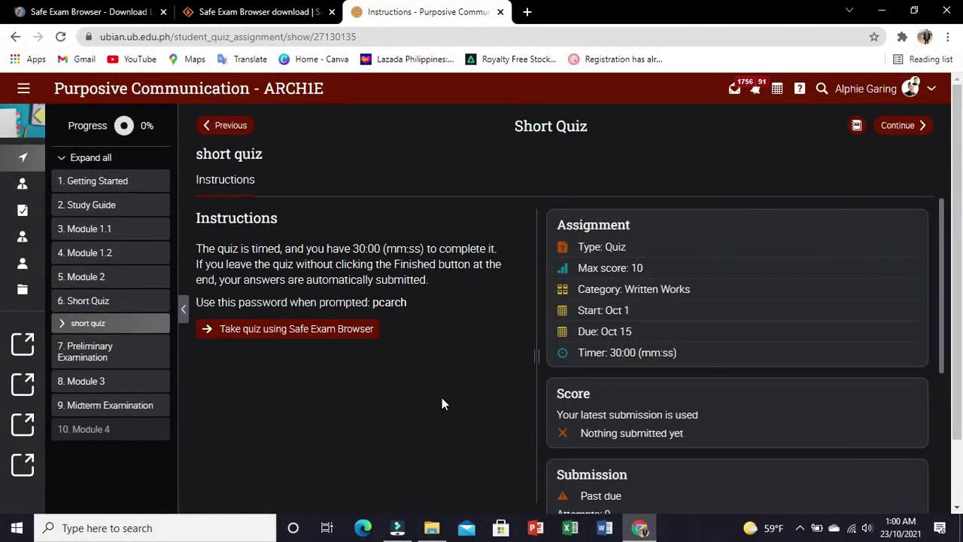
# Step: Launch the quiz with 'Take quiz using Safe Exam Browser' and open the downloaded .seb file
pyautogui.click(289, 335)
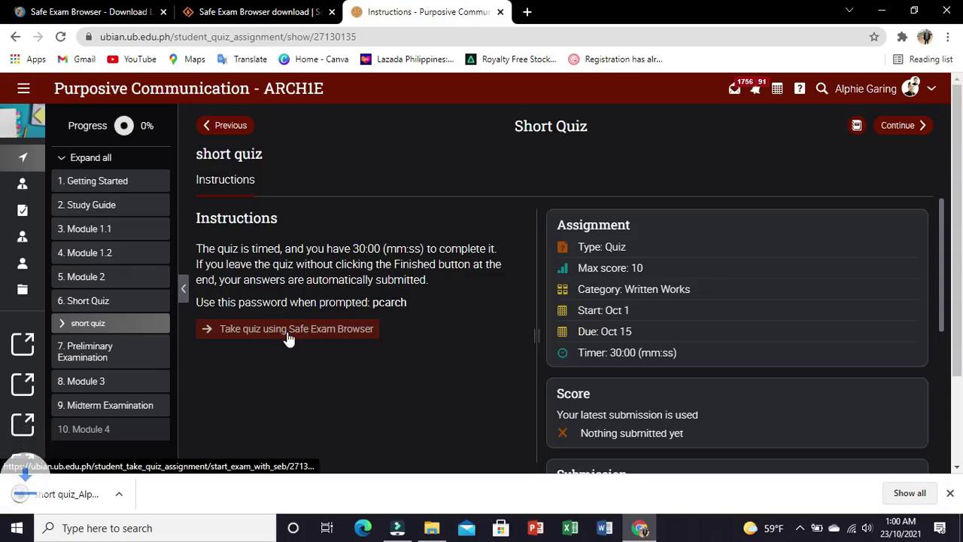
pyautogui.click(102, 496)
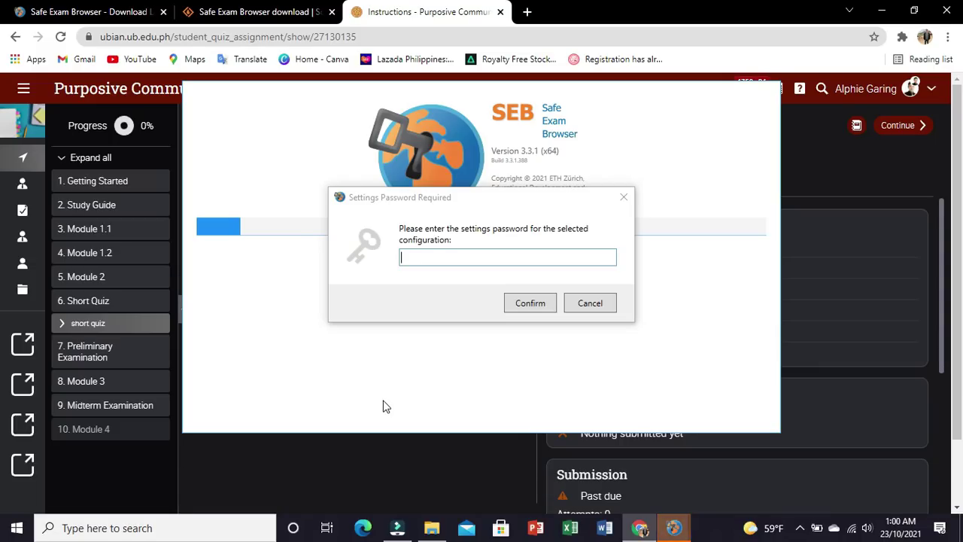
# Step: Type the student password into the Settings Password Required field
pyautogui.click(459, 259)
pyautogui.write('a')
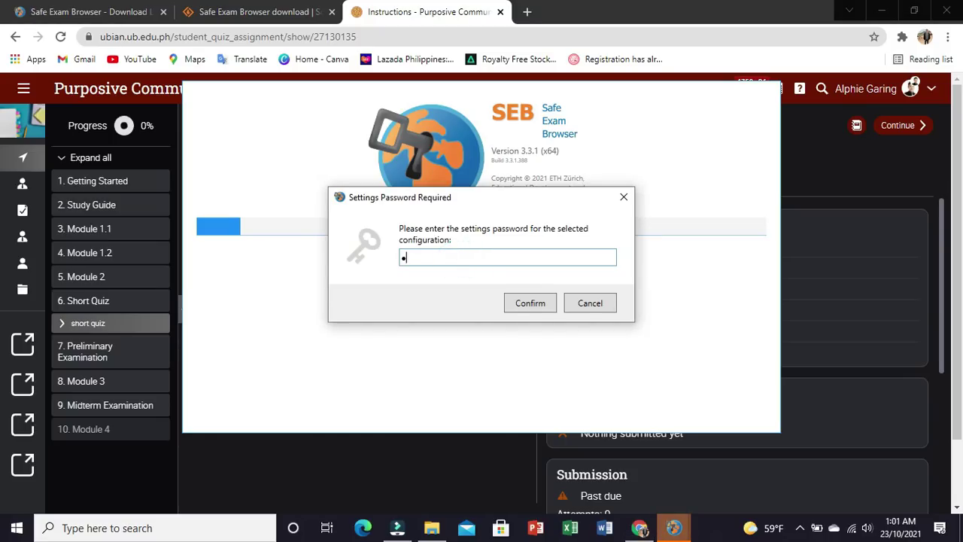
pyautogui.write('aaaaa')
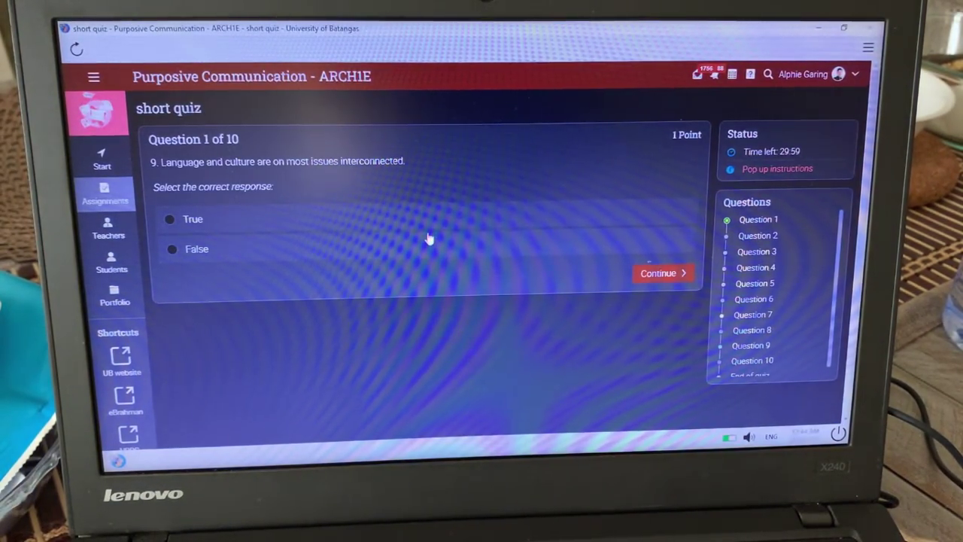
# Step: Answer questions 1–5: False, an option, sending, nodding, and False
pyautogui.click(198, 249)
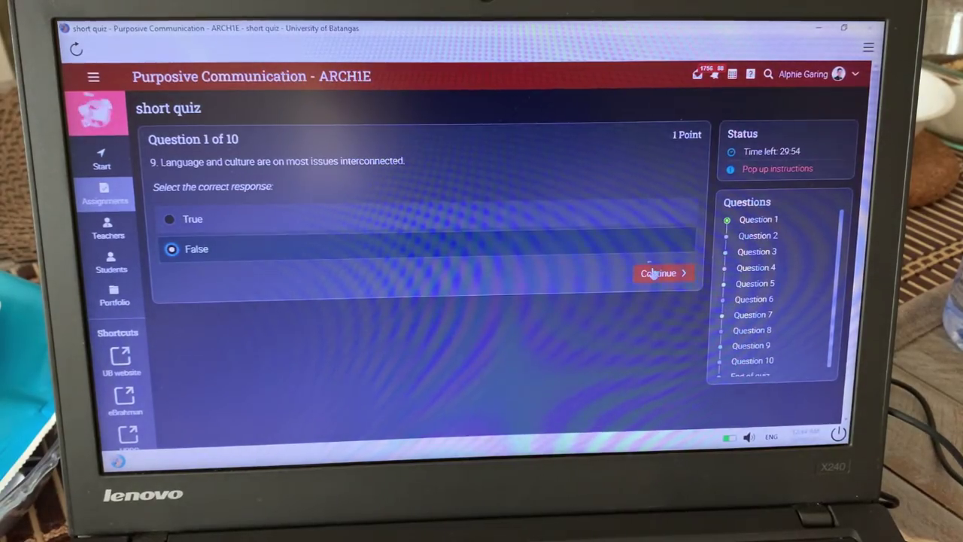
pyautogui.click(659, 273)
pyautogui.click(587, 250)
pyautogui.click(649, 329)
pyautogui.click(406, 278)
pyautogui.click(651, 329)
pyautogui.click(640, 307)
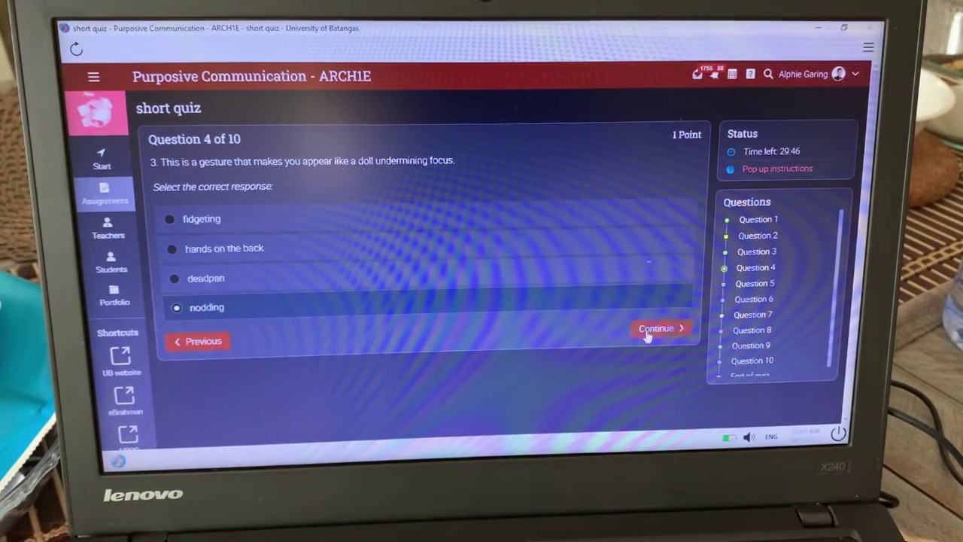
pyautogui.click(651, 328)
pyautogui.click(640, 249)
pyautogui.click(647, 273)
# Step: Answer questions 6–10 (mismatched expression, an option, communication channels, False, False) and submit the quiz
pyautogui.click(639, 247)
pyautogui.click(649, 328)
pyautogui.click(602, 247)
pyautogui.click(660, 273)
pyautogui.click(615, 230)
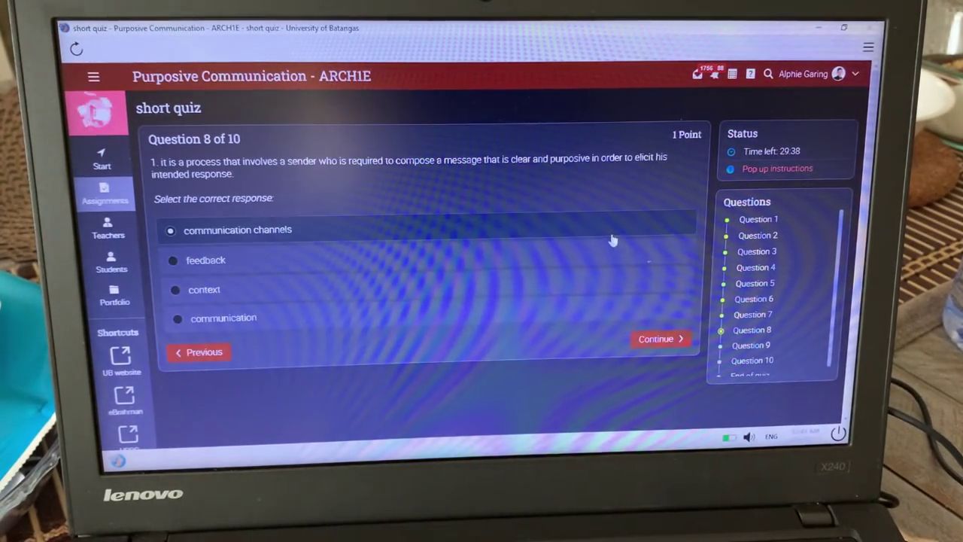
pyautogui.click(660, 338)
pyautogui.click(615, 248)
pyautogui.click(659, 274)
pyautogui.click(615, 248)
pyautogui.click(637, 275)
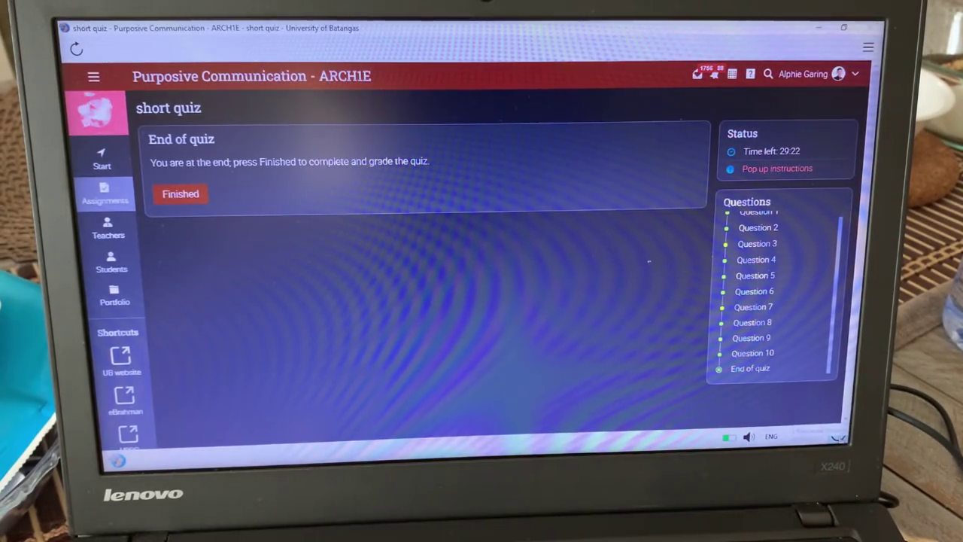
pyautogui.press('Return')
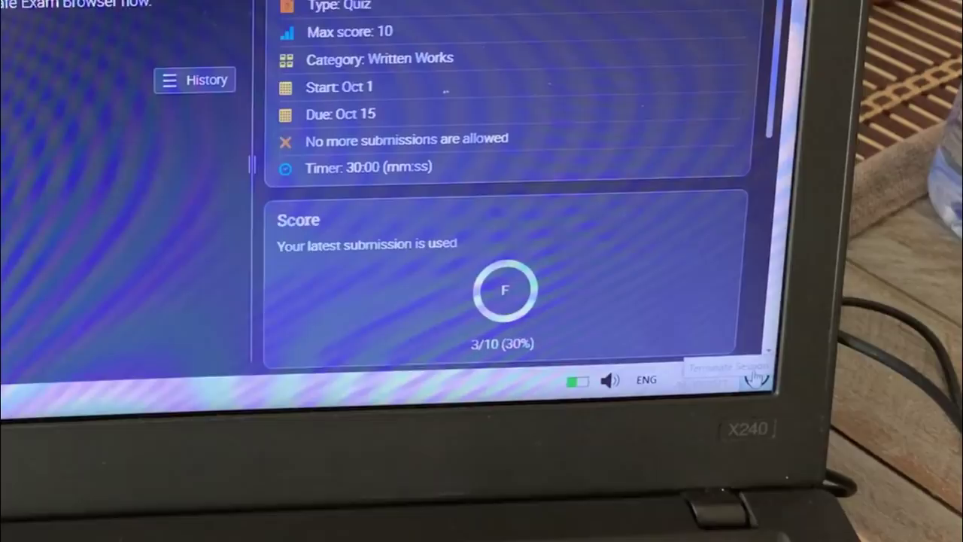
# Step: Quit Safe Exam Browser via the power button, confirming with the quit password
pyautogui.click(756, 376)
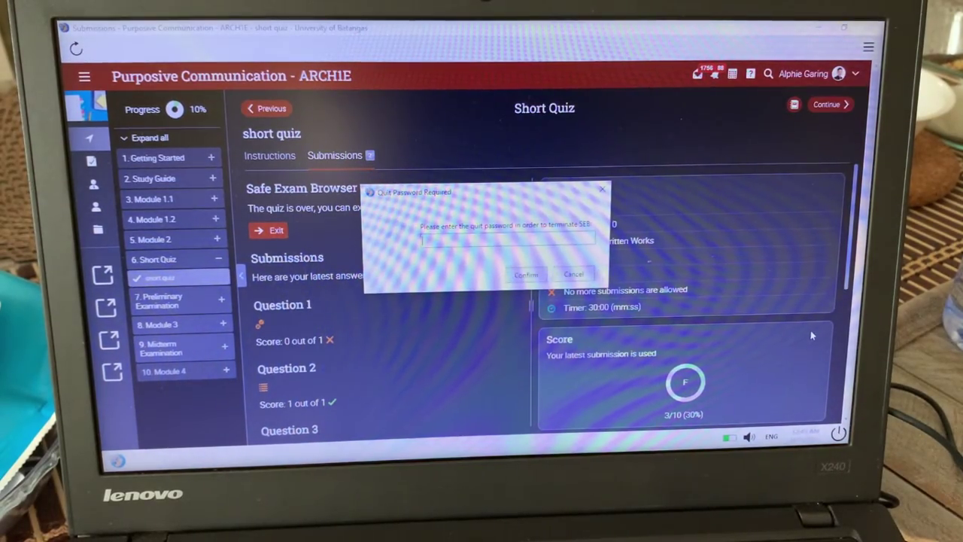
pyautogui.write('*')
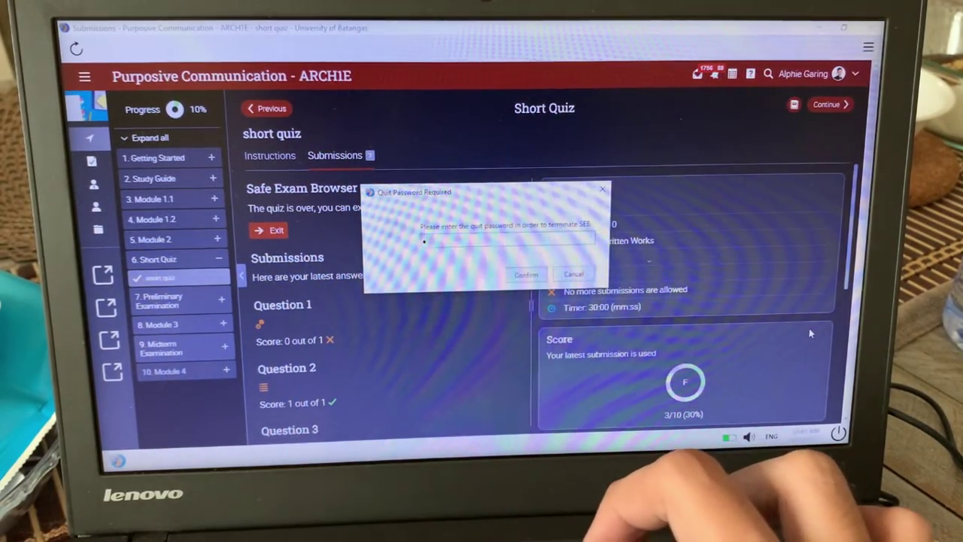
pyautogui.write('***')
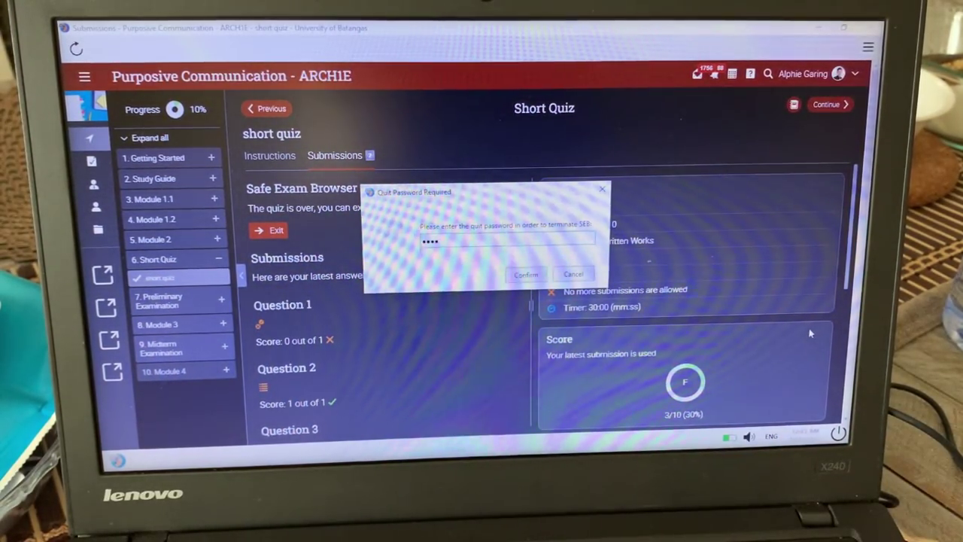
pyautogui.click(525, 275)
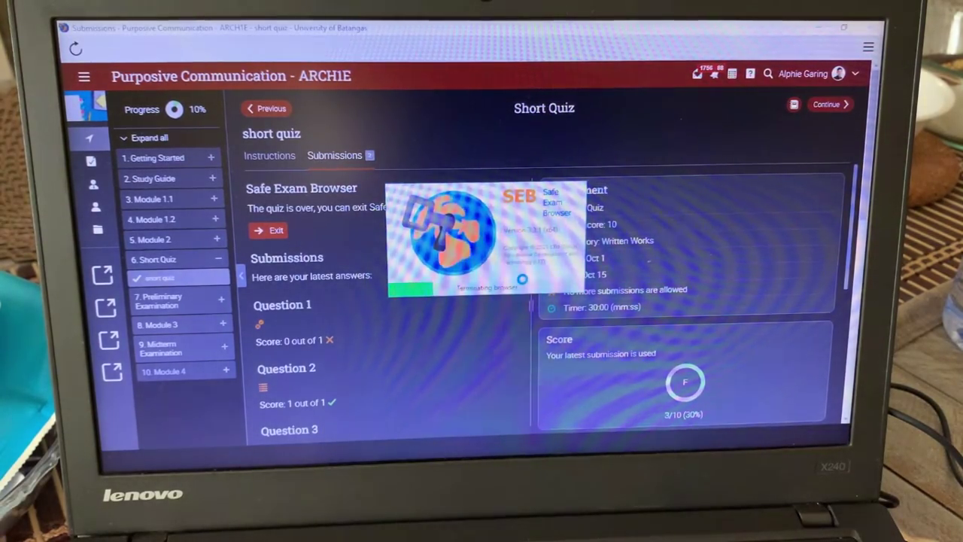